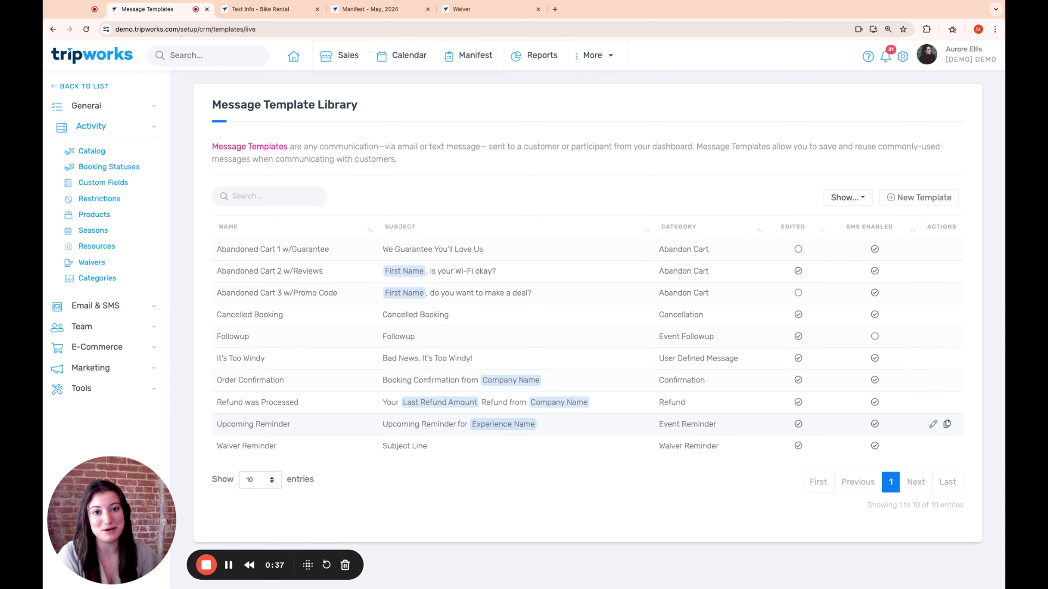
Step: Open the Upcoming Reminder email template and read through it down to its Sign Waiver link
click(933, 424)
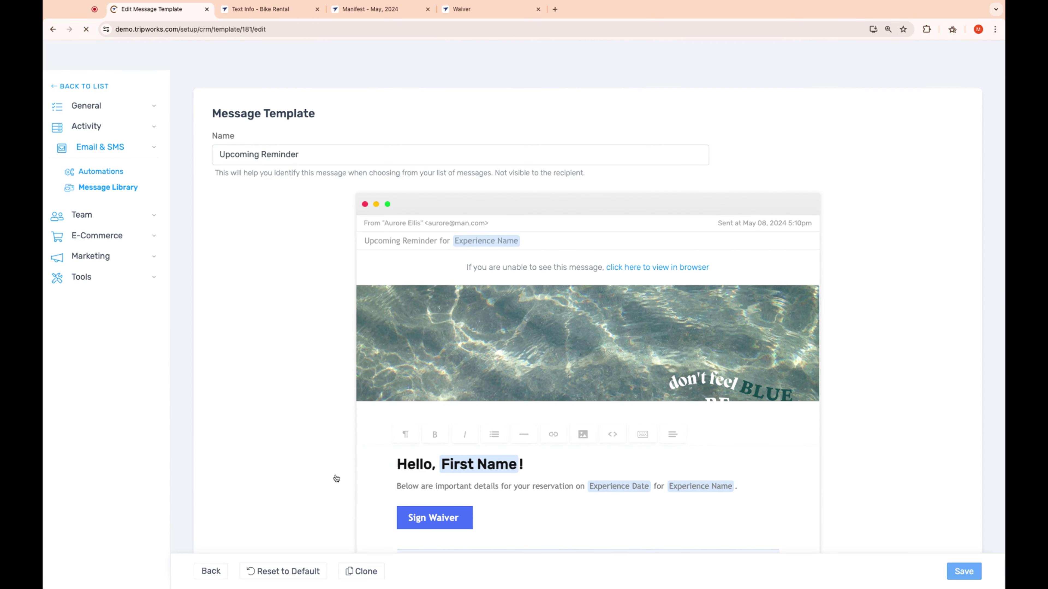
scroll(473, 490, down, 3)
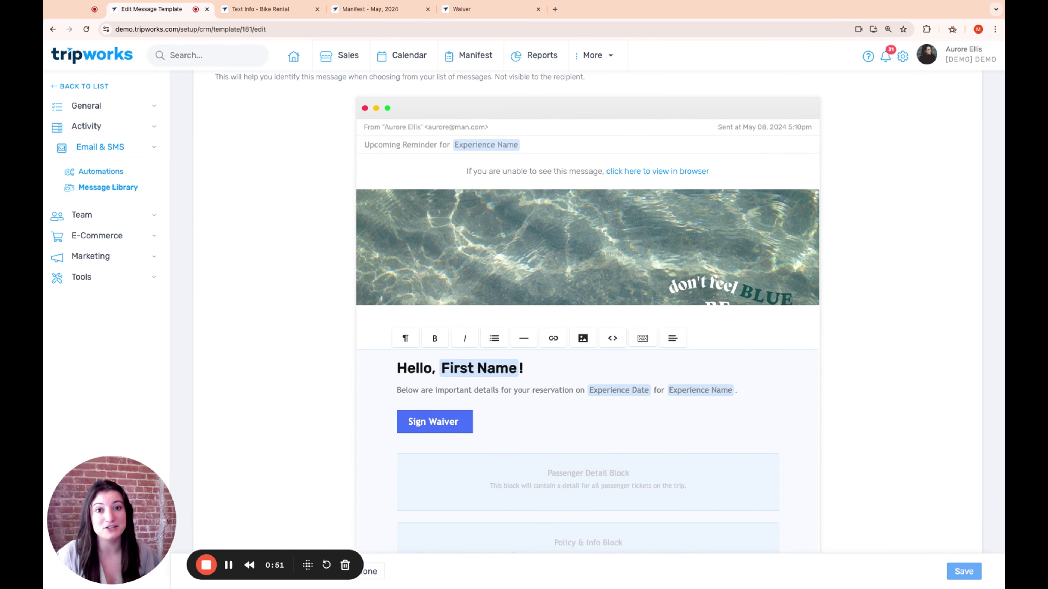
scroll(266, 83, down, 1)
Step: Check that Bike Rental's In Advance reminders use Upcoming Reminder, then view the May 7 manifest
click(277, 13)
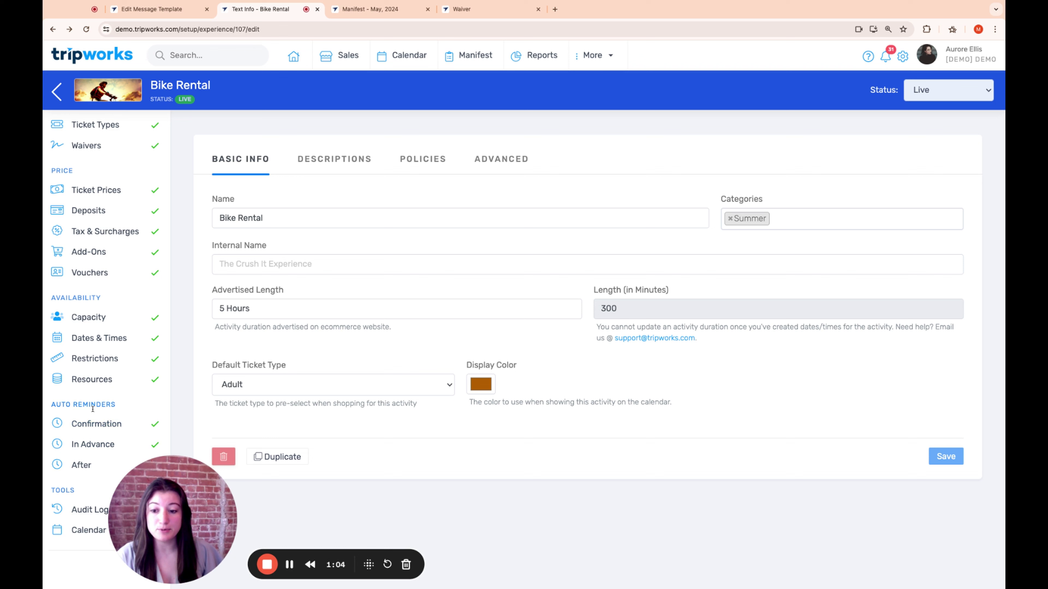
click(99, 446)
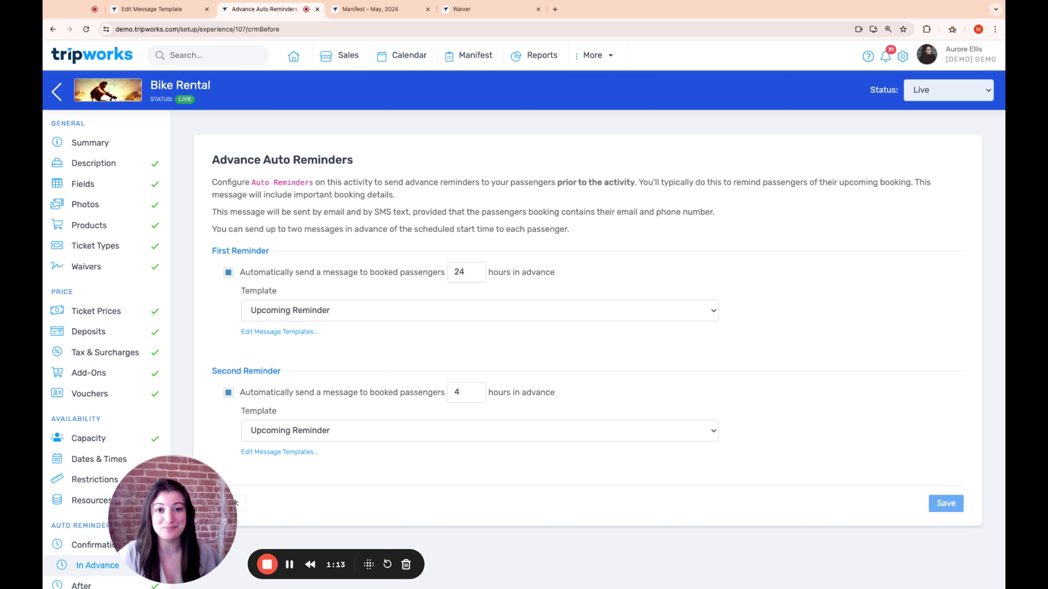
click(395, 9)
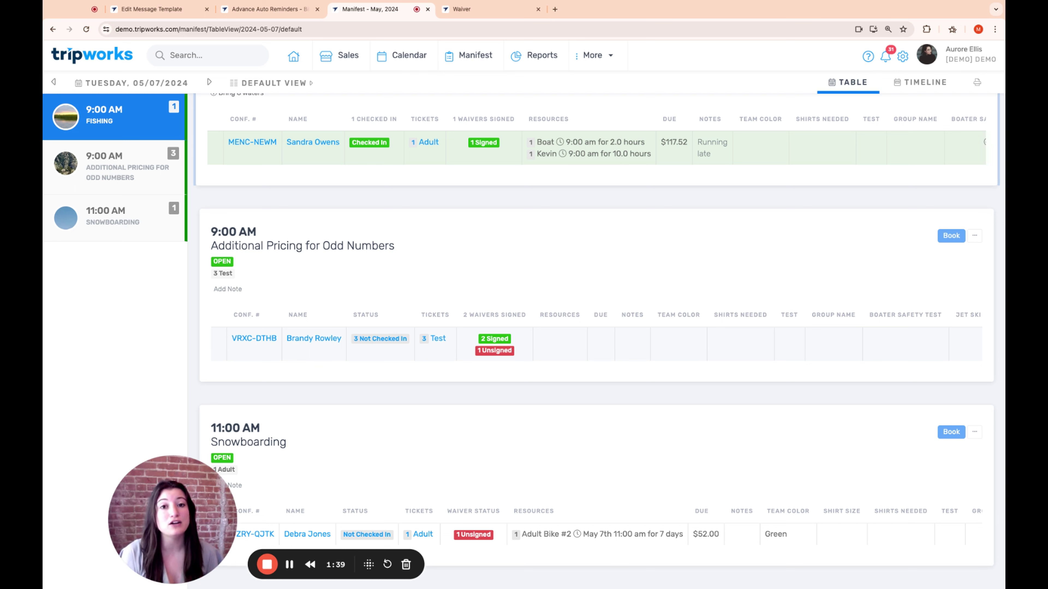
Step: Open Waiver Actions from the 1 Unsigned badge and glance at the Send a Reminder options
click(494, 350)
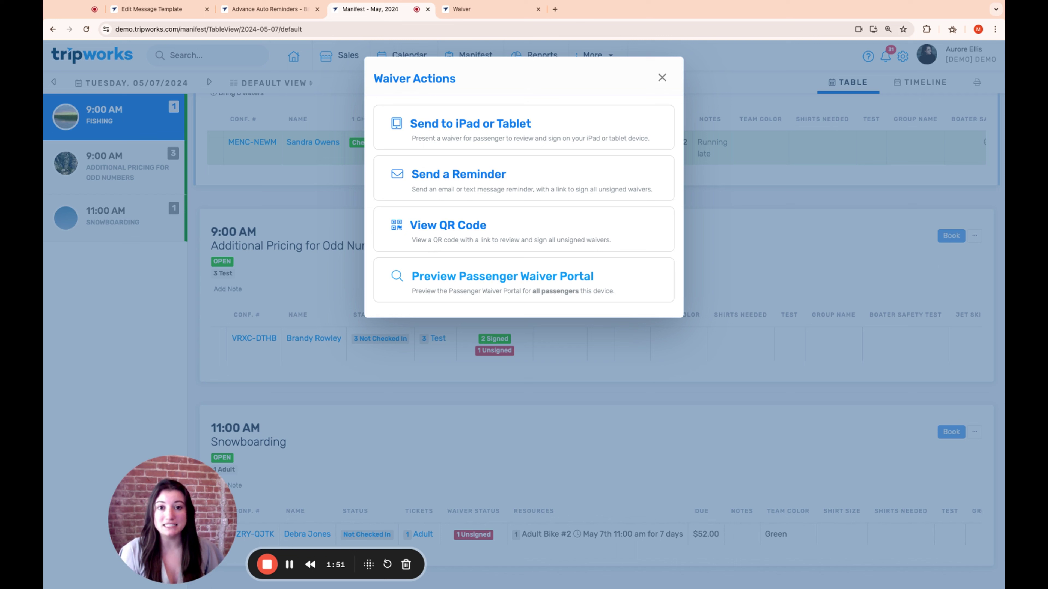
click(467, 179)
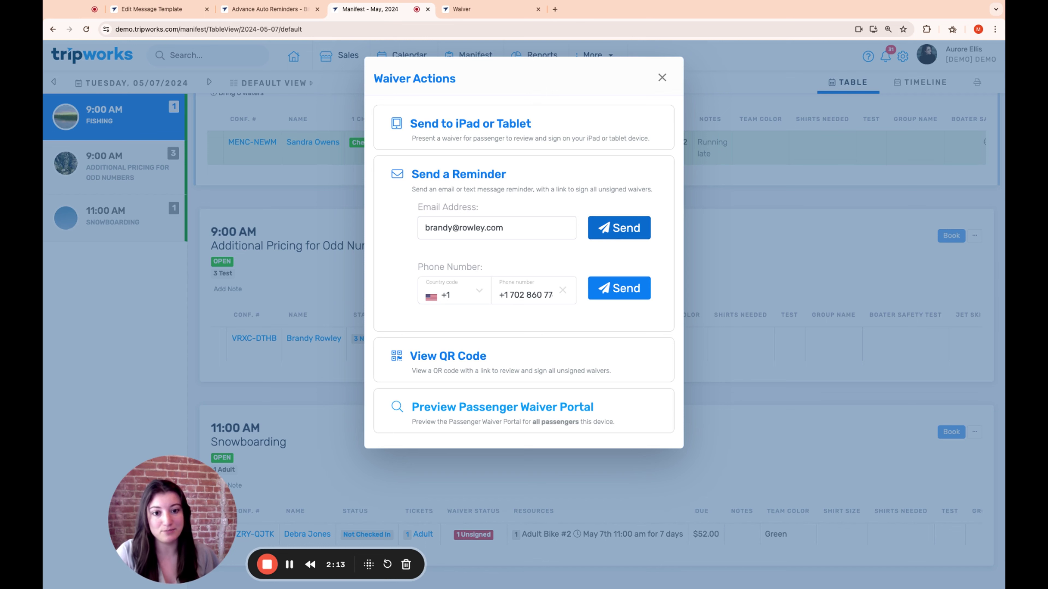
click(452, 174)
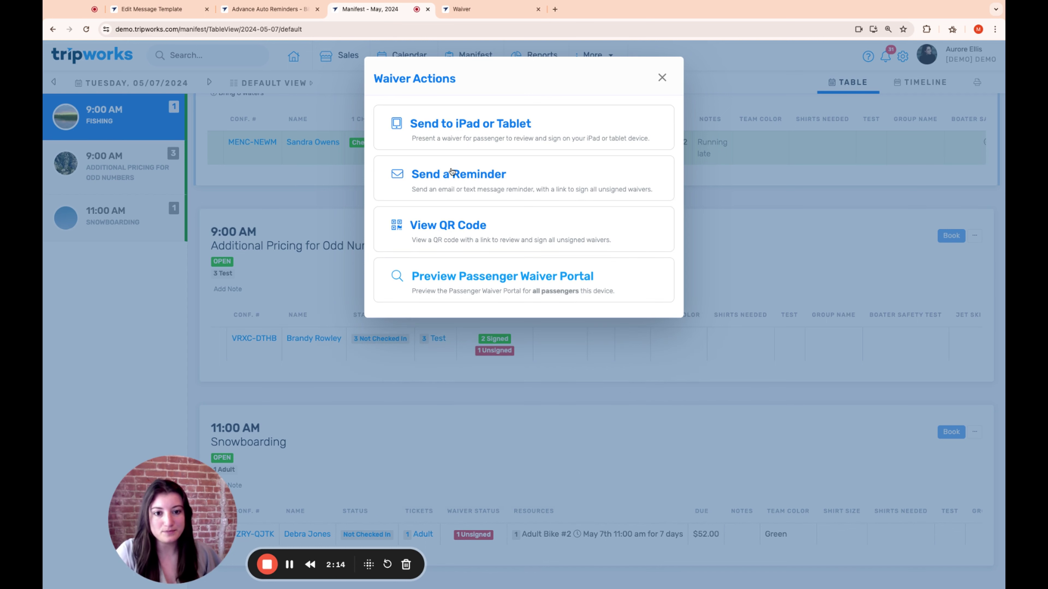
click(454, 227)
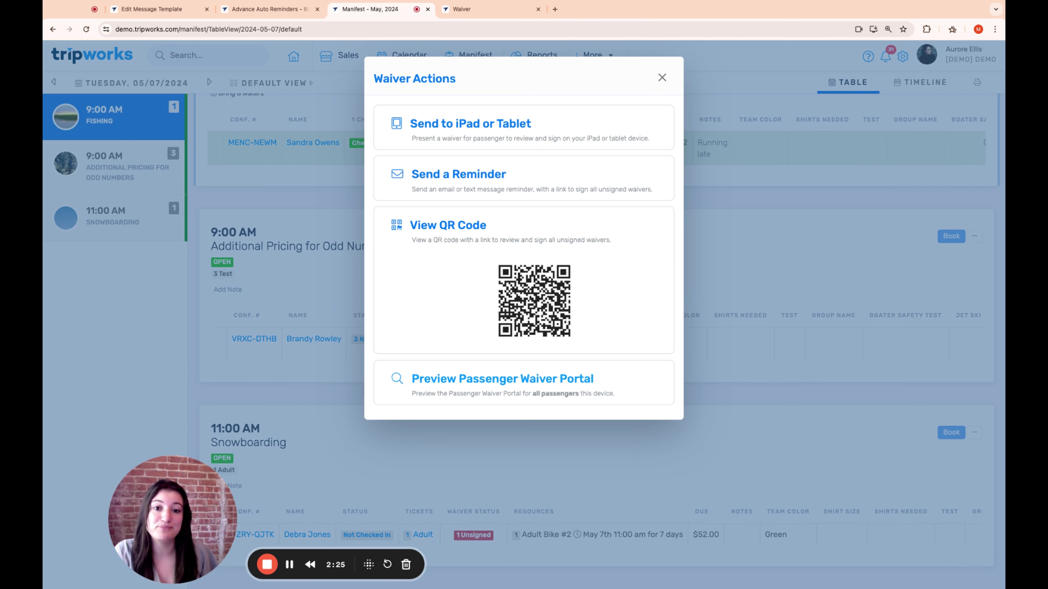
click(466, 238)
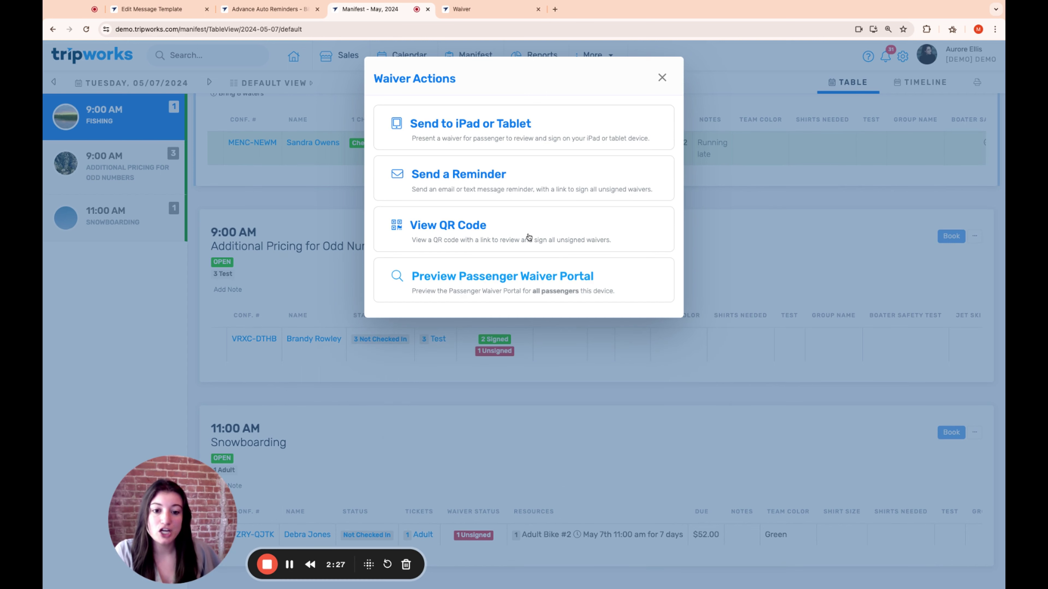
click(547, 280)
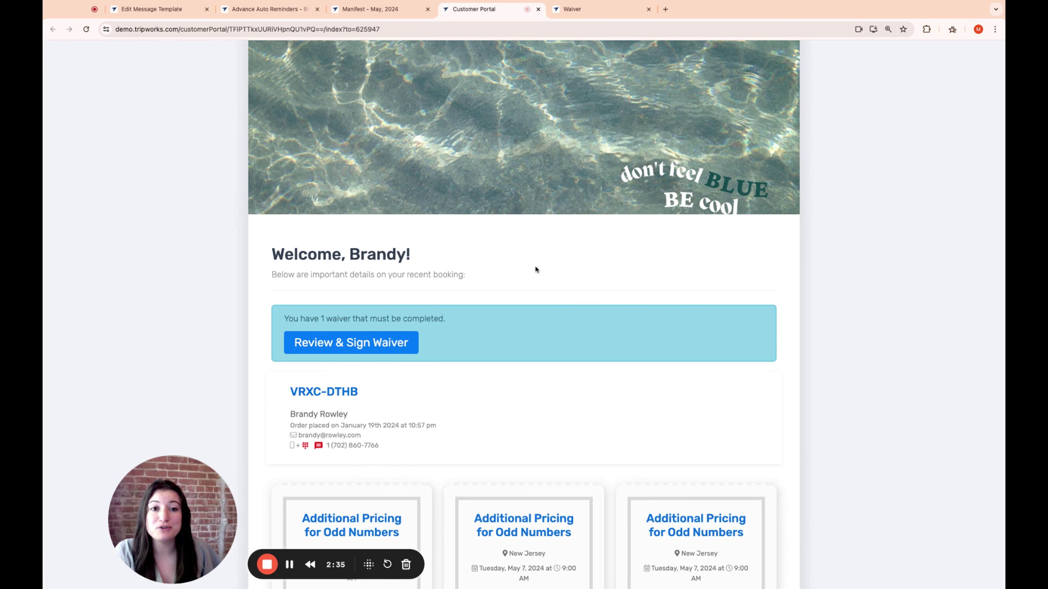
scroll(532, 269, down, 4)
scroll(532, 270, down, 4)
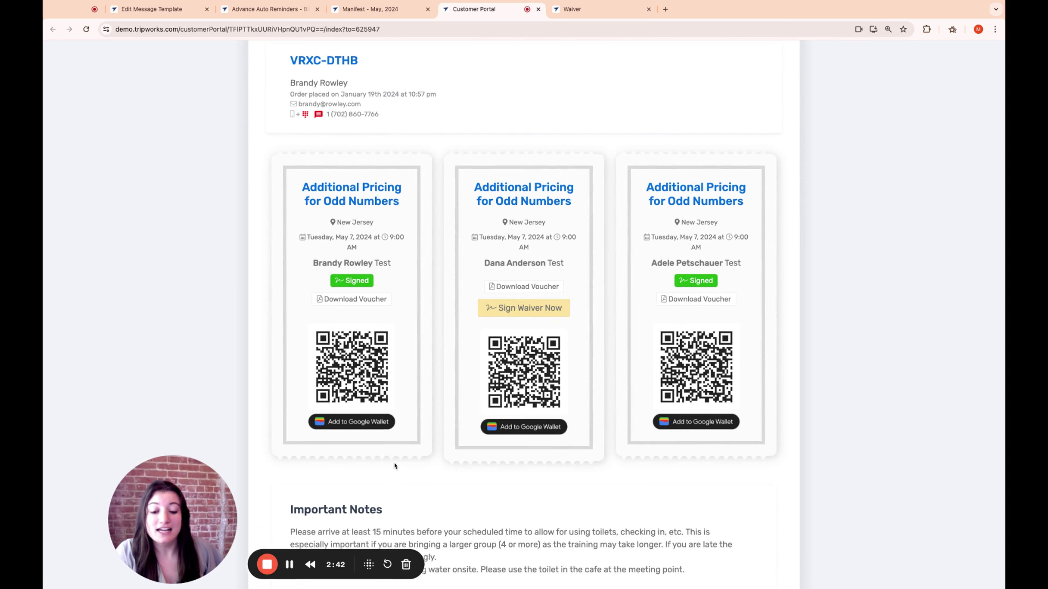
key(ctrl+shift+Tab)
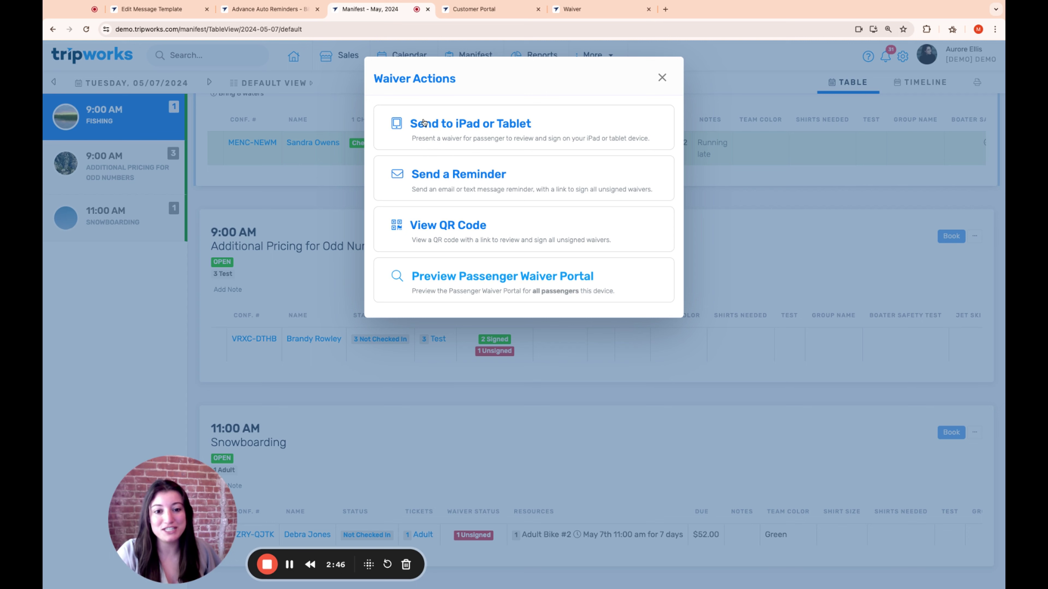
Step: Under Send to iPad or Tablet, pick the unsigned passenger and send the waiver to the STU device
click(501, 125)
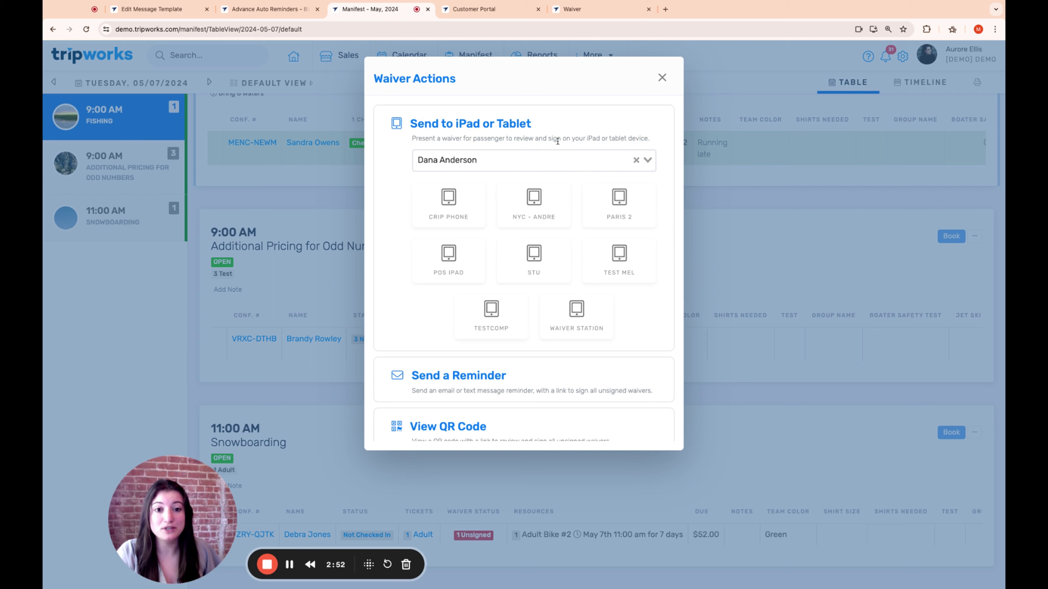
click(561, 160)
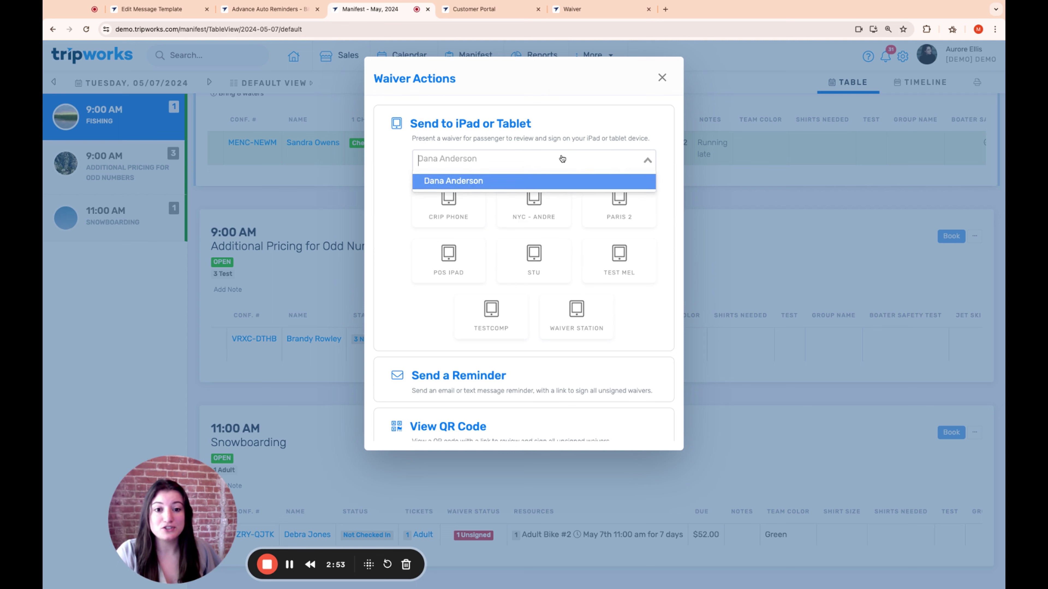
click(489, 186)
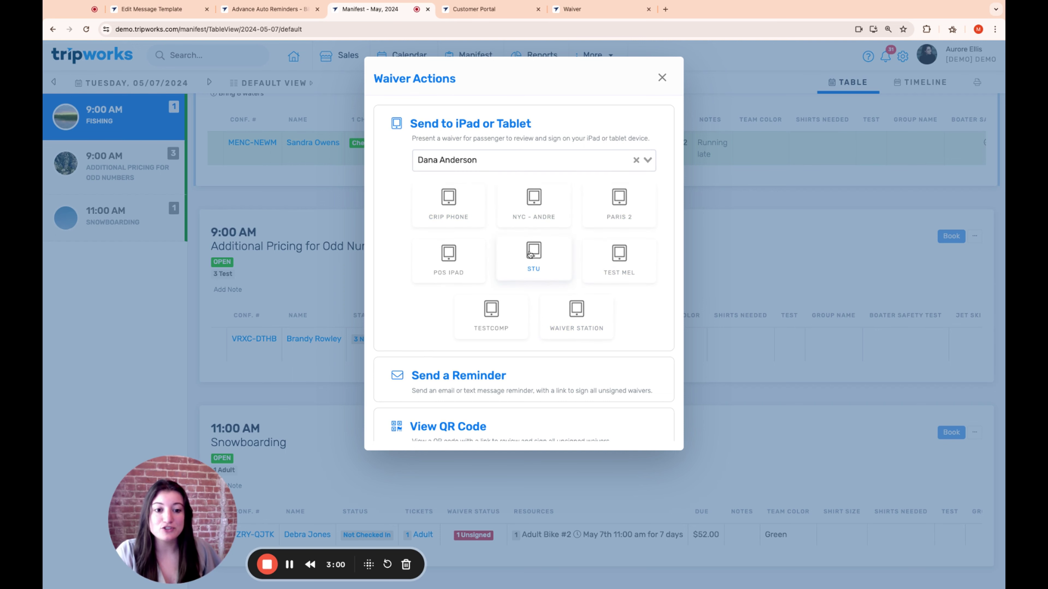
click(528, 255)
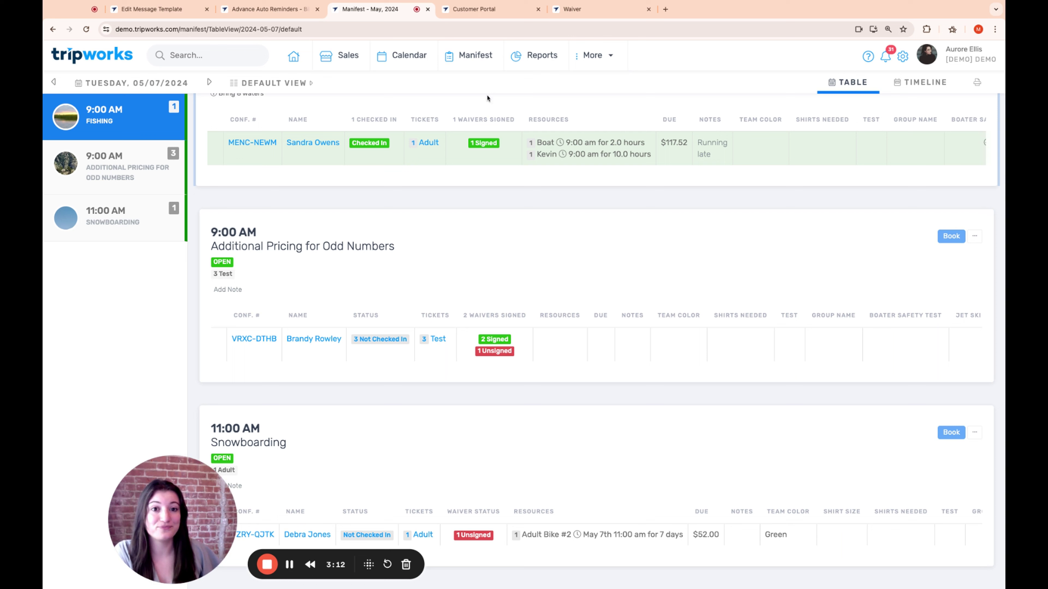
Step: On the Guest Waiver form, scroll to the end and submit it with Agree To This Document
key(super+5)
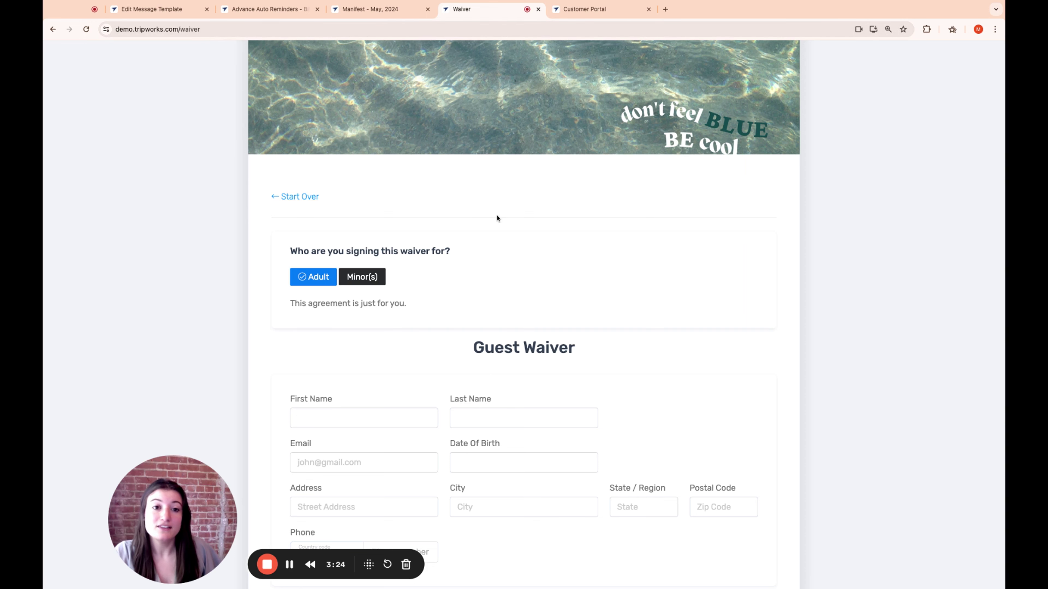
scroll(497, 218, down, 3)
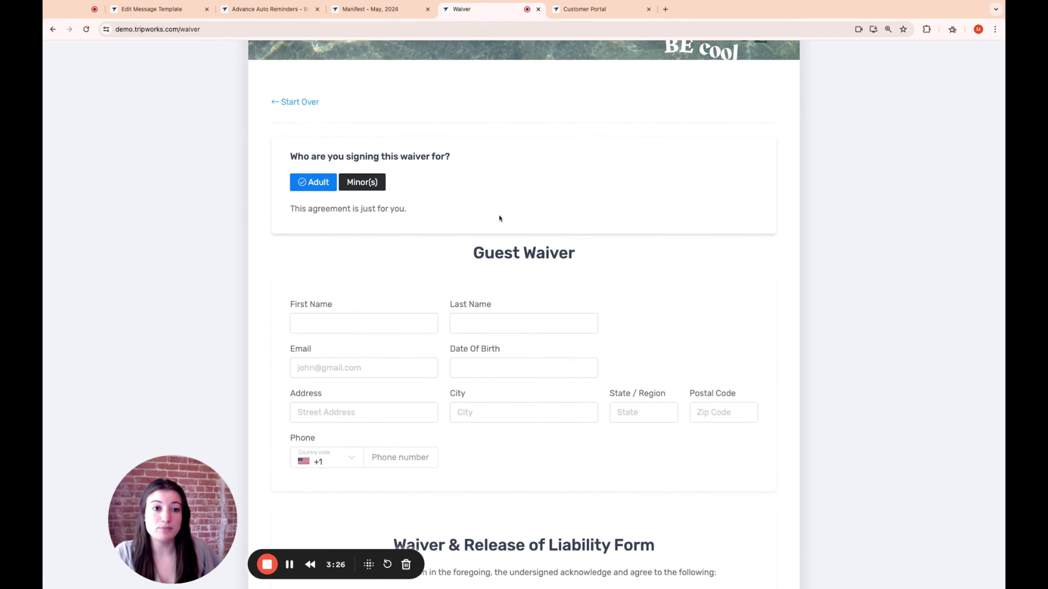
scroll(499, 218, down, 1)
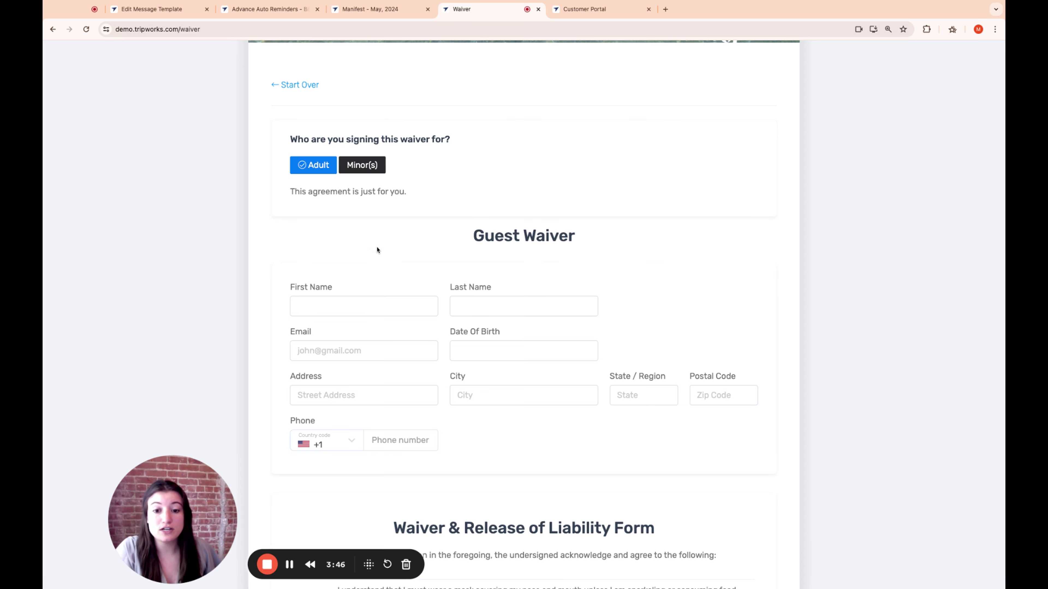
scroll(378, 252, down, 2)
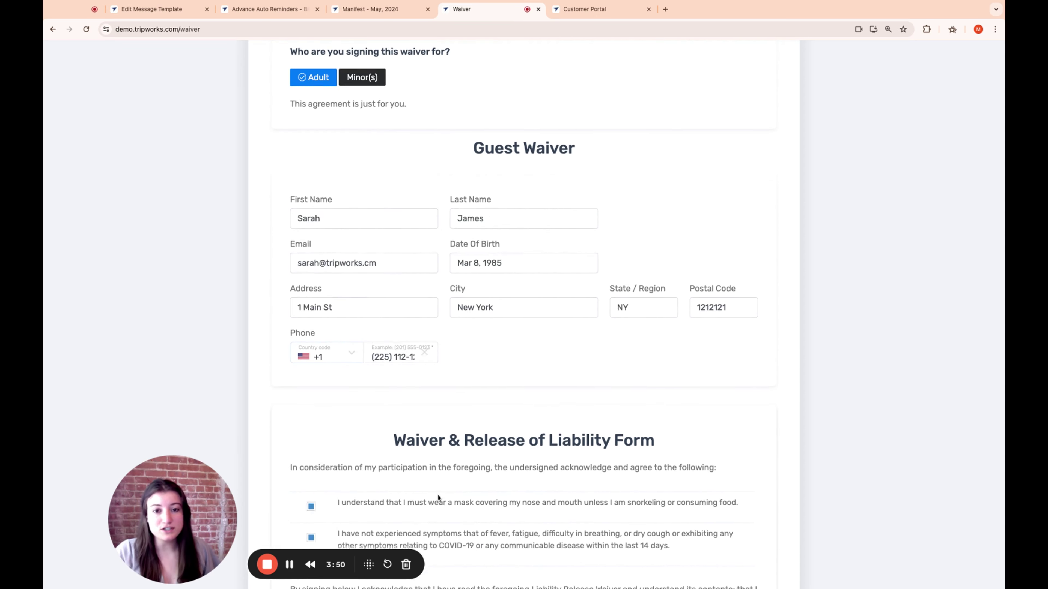
scroll(438, 498, down, 12)
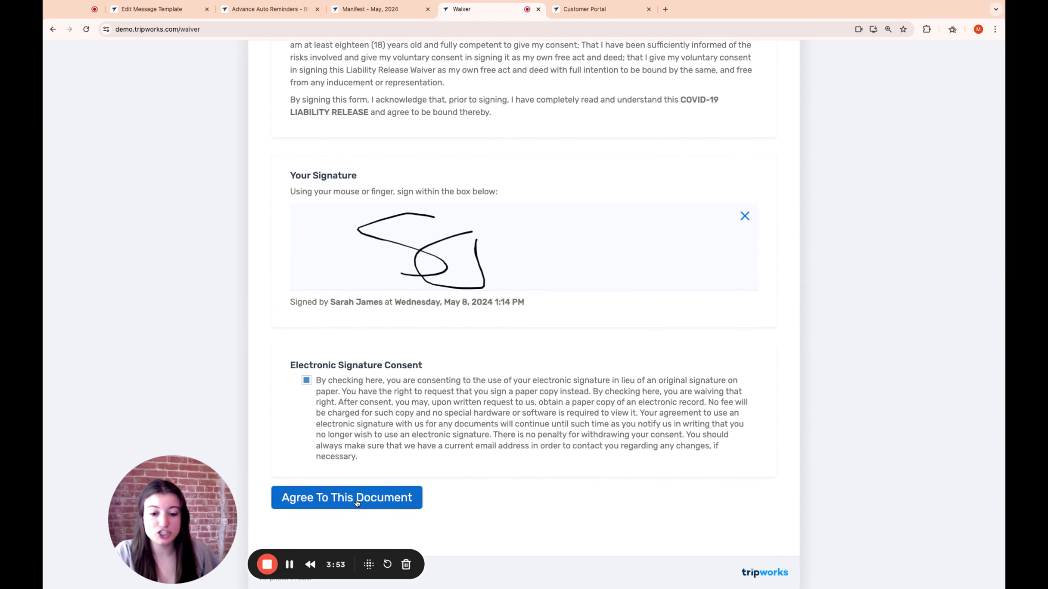
click(357, 500)
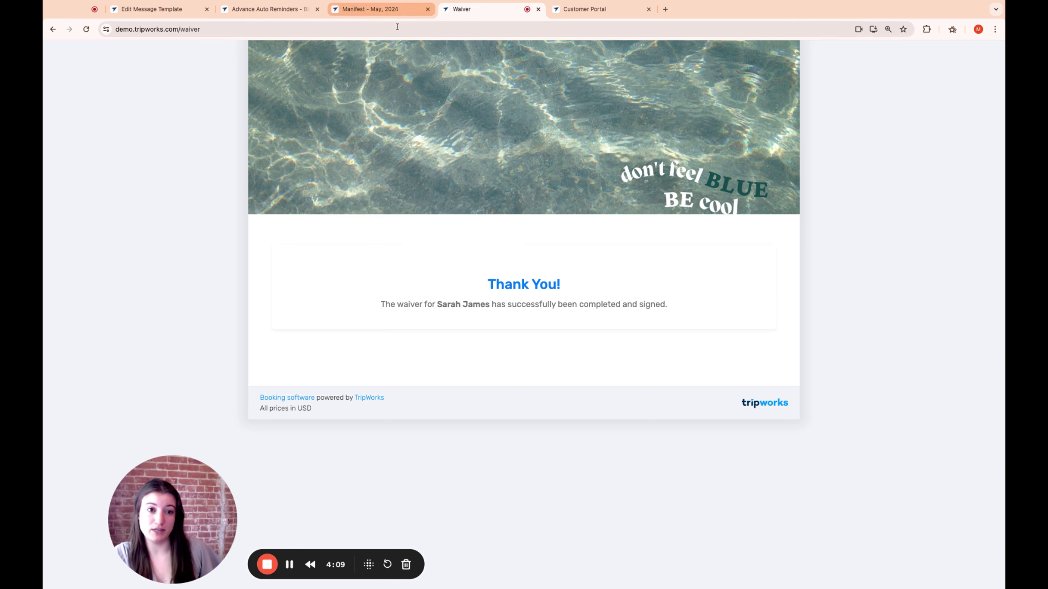
Step: Go back to the manifest and open the More menu to reach the Waivers list
click(373, 9)
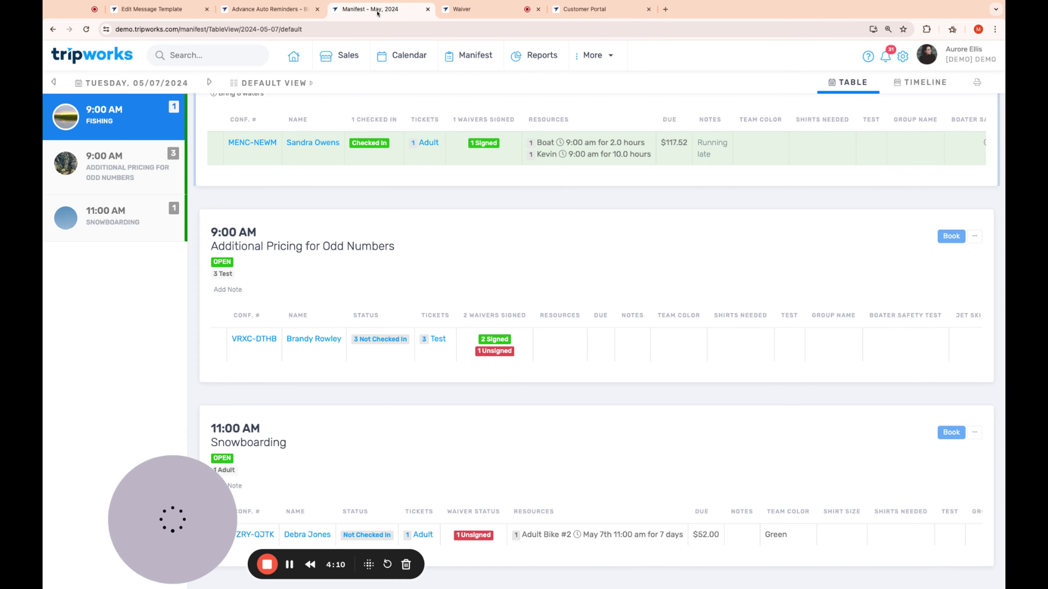
click(607, 59)
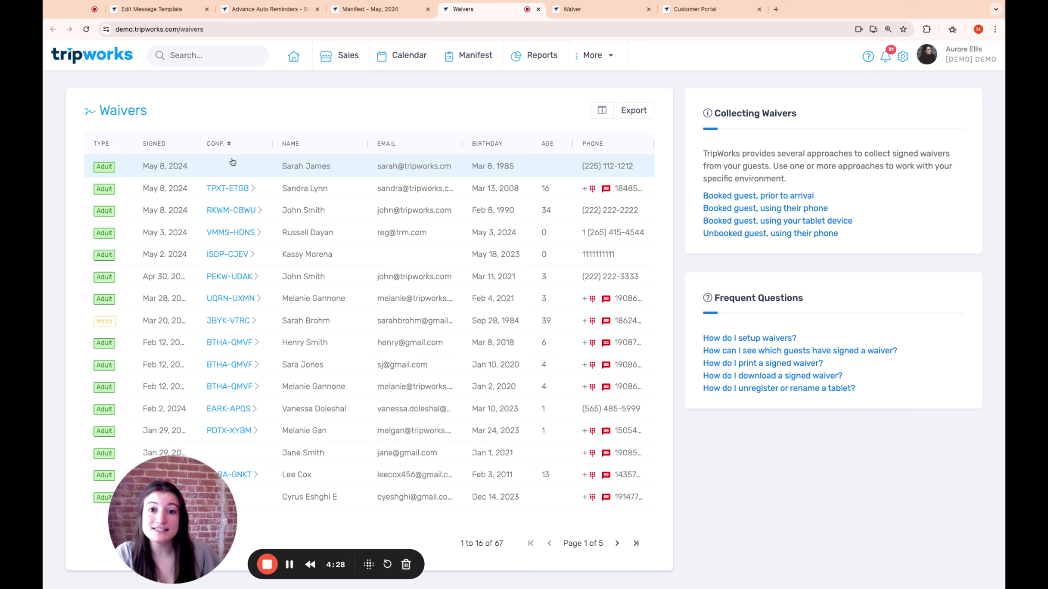
Step: Back in the manifest, open the Additional Pricing for Odd Numbers booking details
click(370, 8)
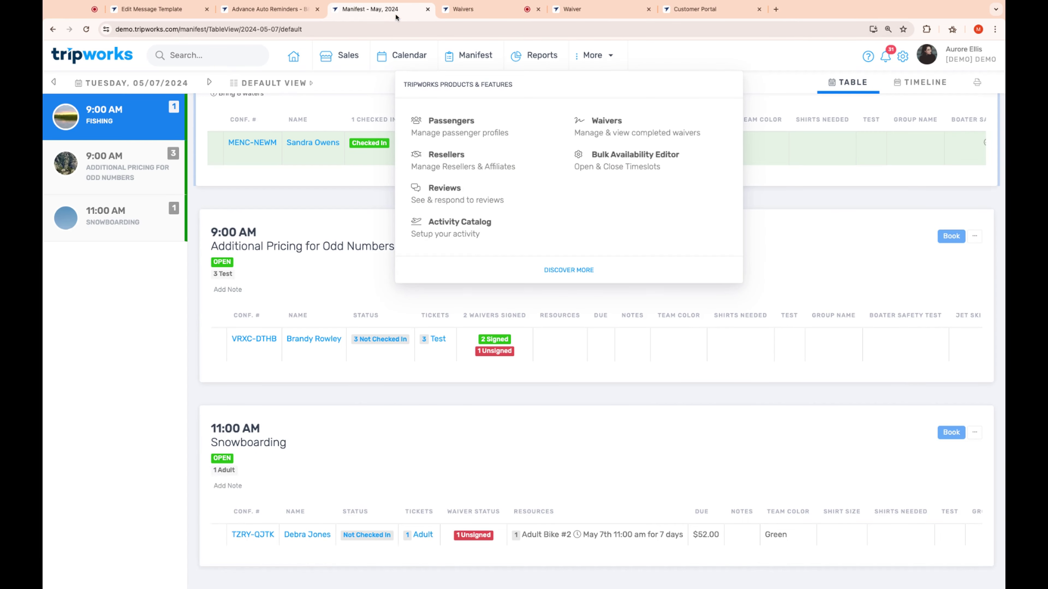
click(344, 196)
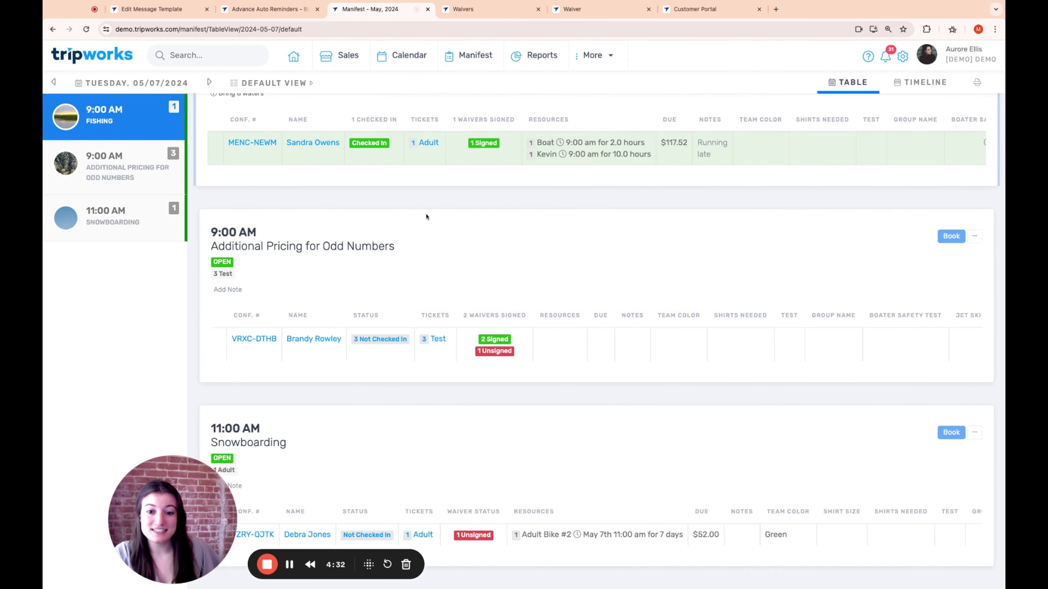
scroll(441, 220, up, 1)
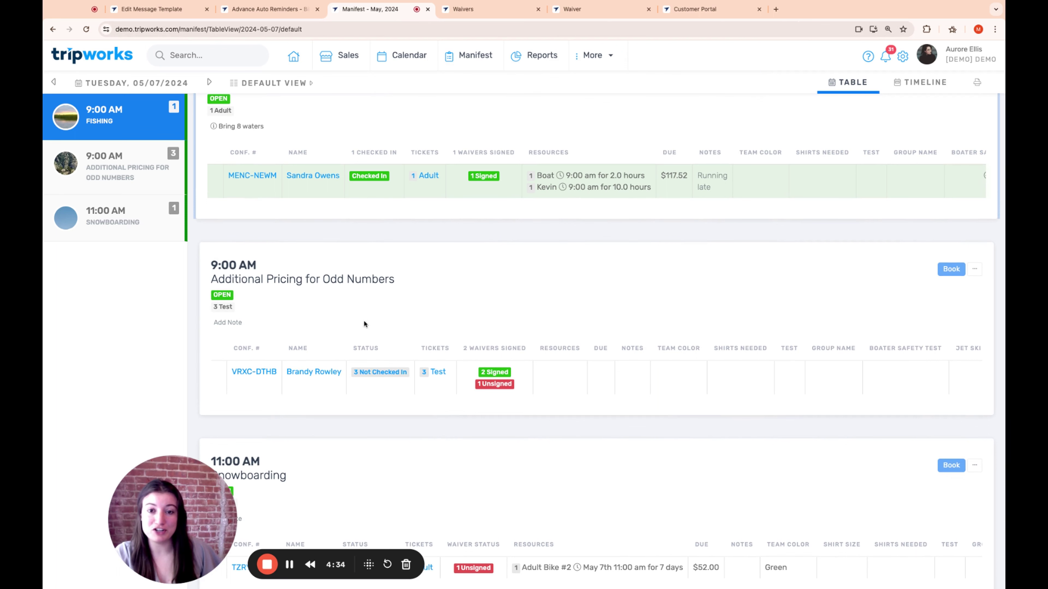
click(311, 373)
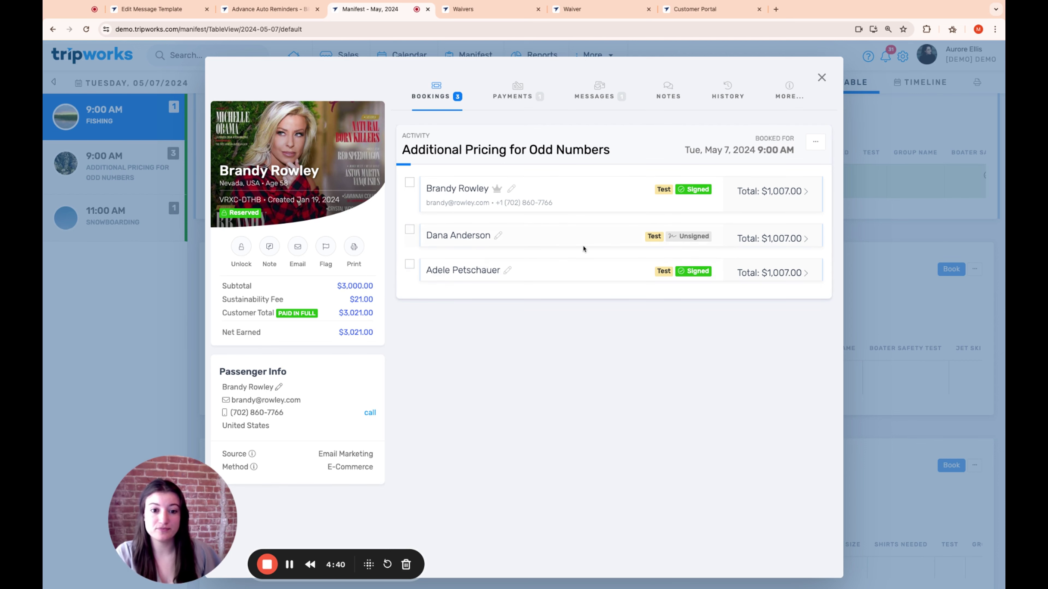
Step: Assign the new unassigned waiver to the unsigned passenger and check their linked email and phone
click(696, 239)
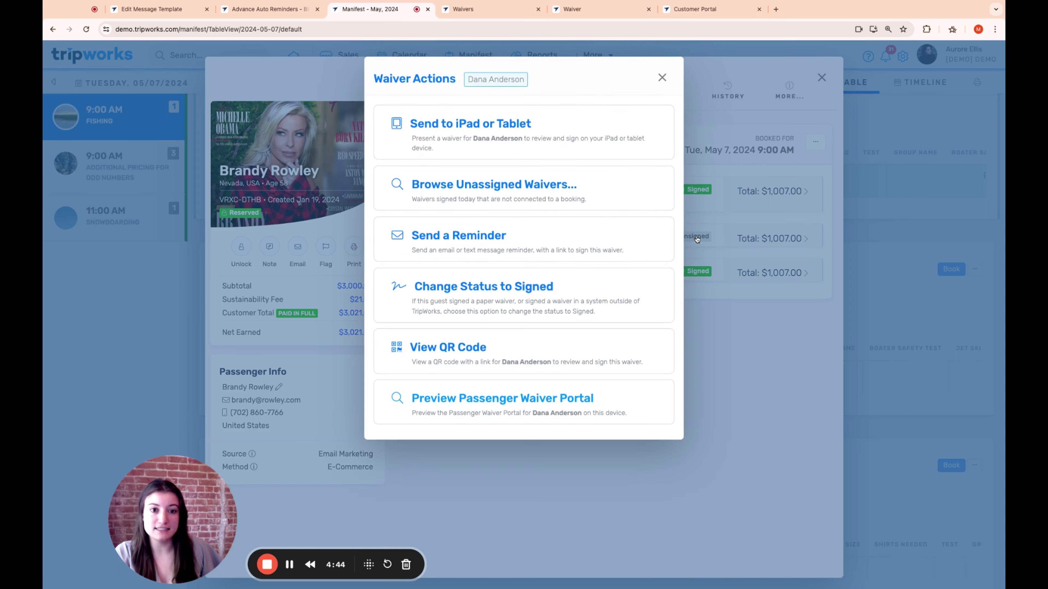
click(532, 187)
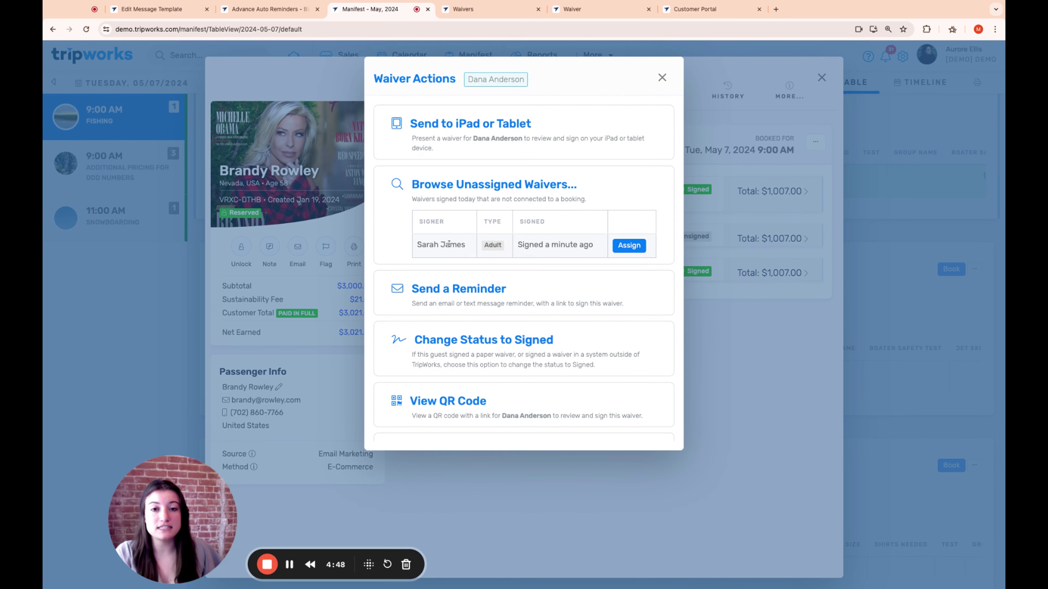
click(626, 248)
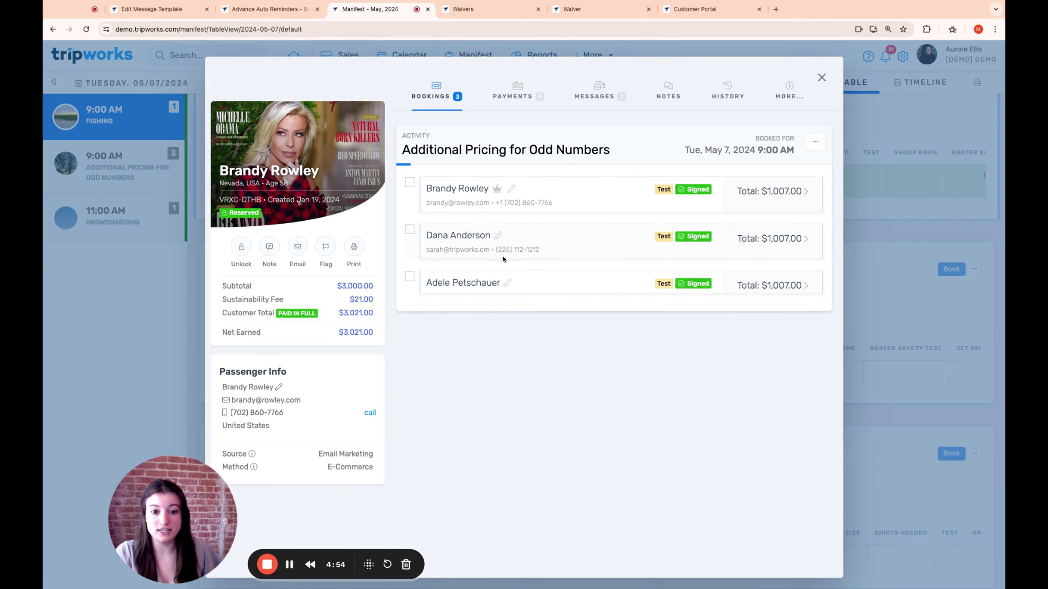
drag(428, 249, 479, 250)
click(546, 254)
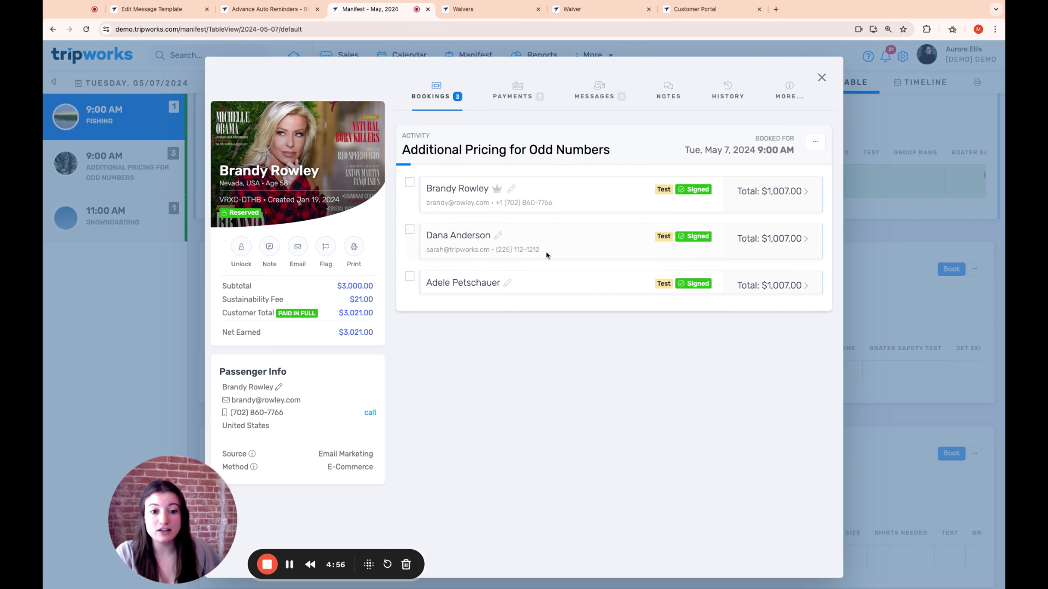
drag(546, 250, 496, 249)
click(577, 352)
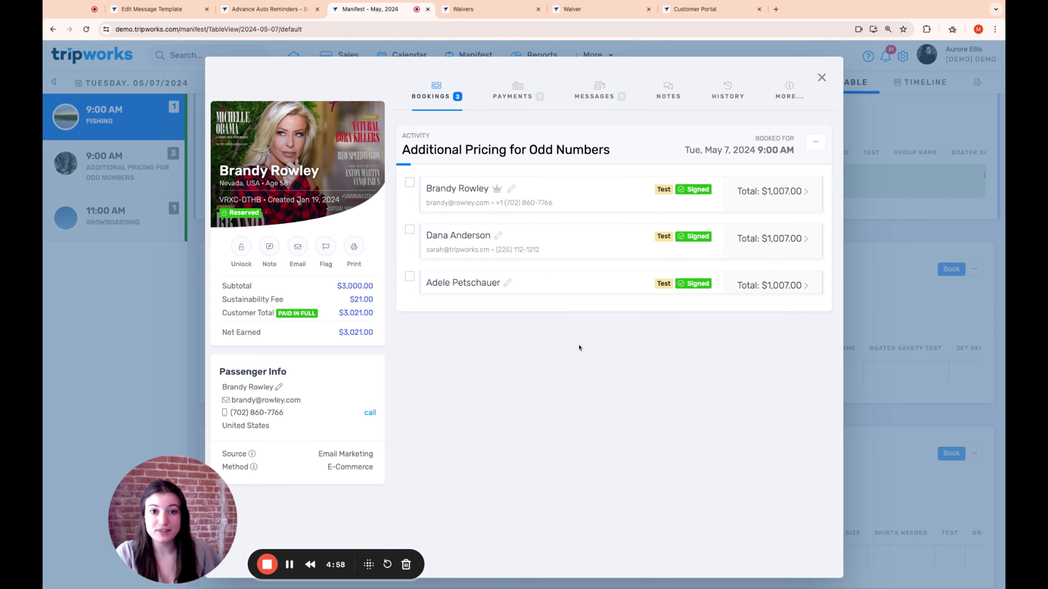